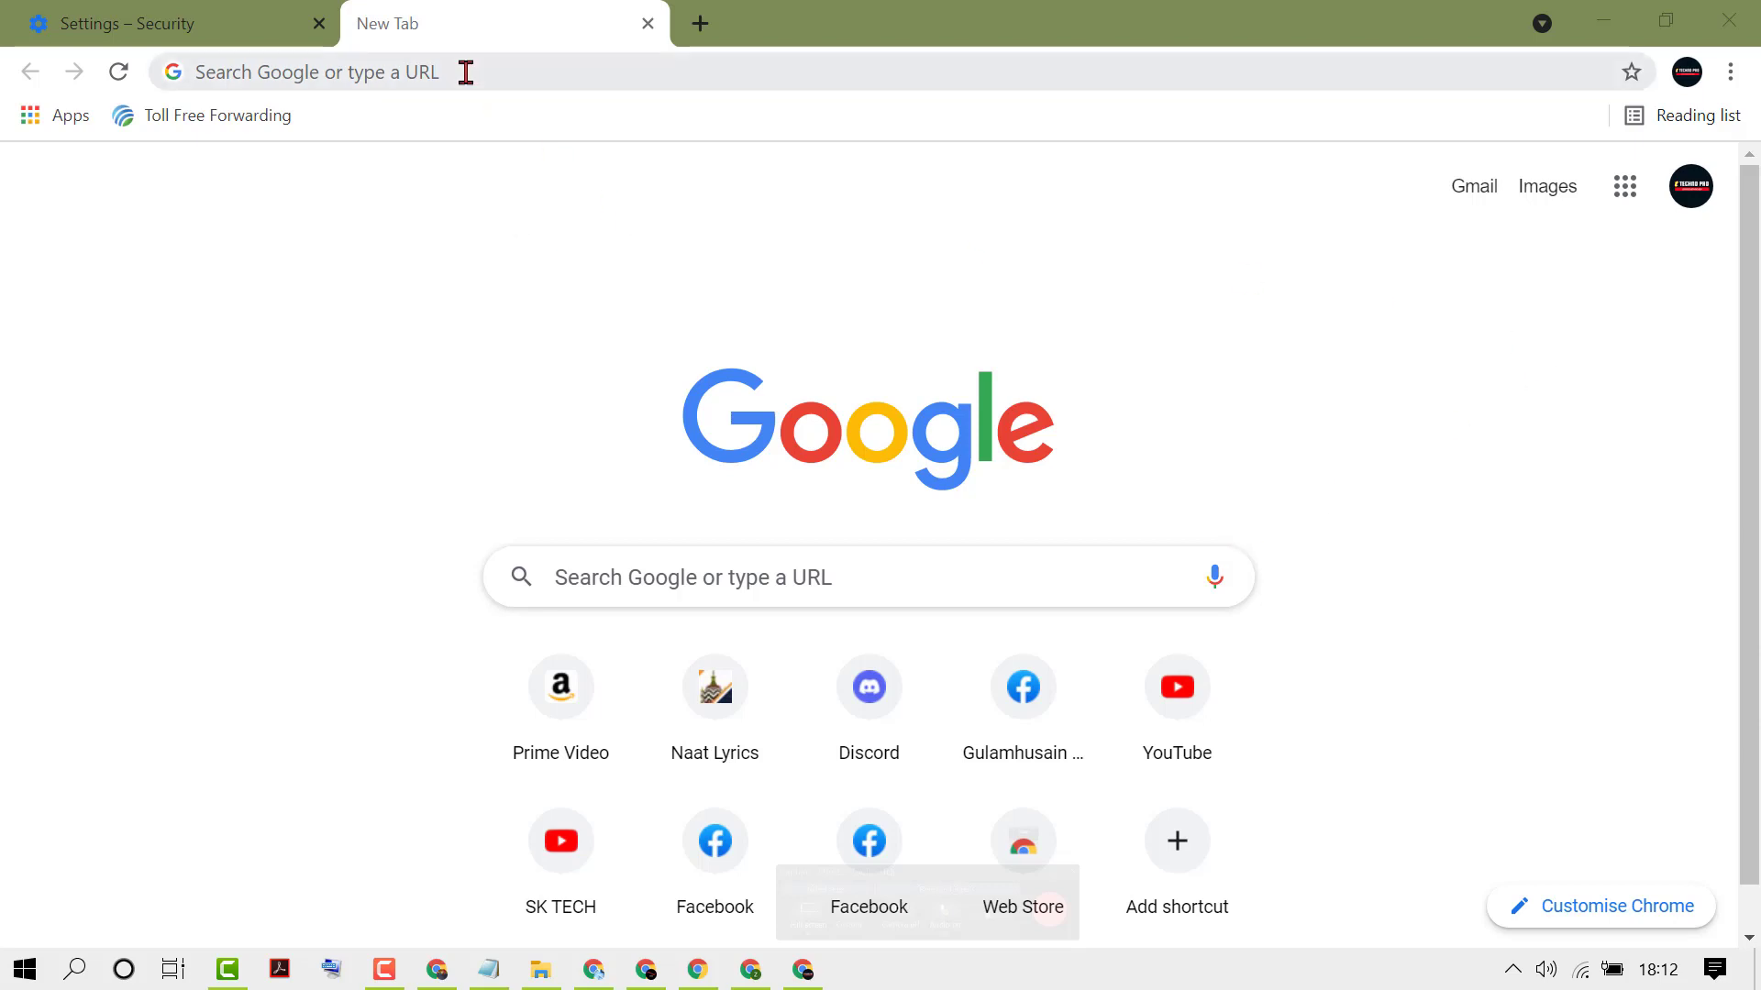
Paste and go to chrome://settings/security?q=enhanced in the new tab
{"action": "left_click", "coordinate": [466, 73]}
{"action": "right_click", "coordinate": [465, 72]}
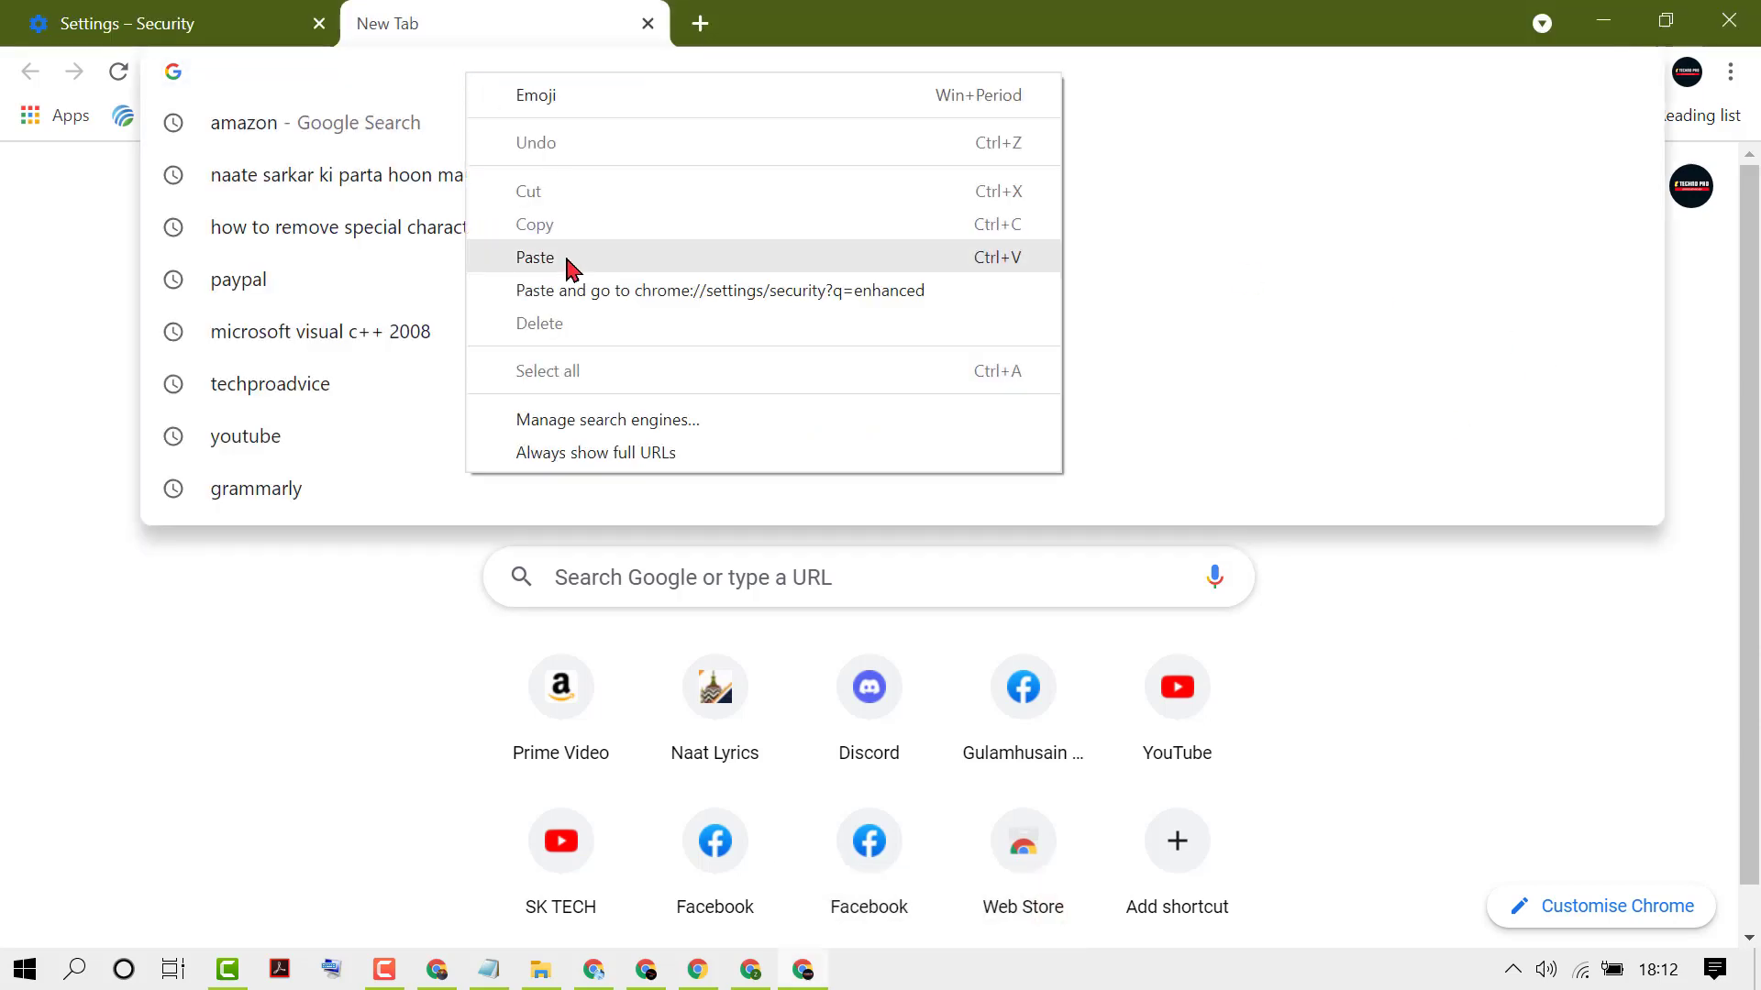
{"action": "left_click", "coordinate": [564, 290]}
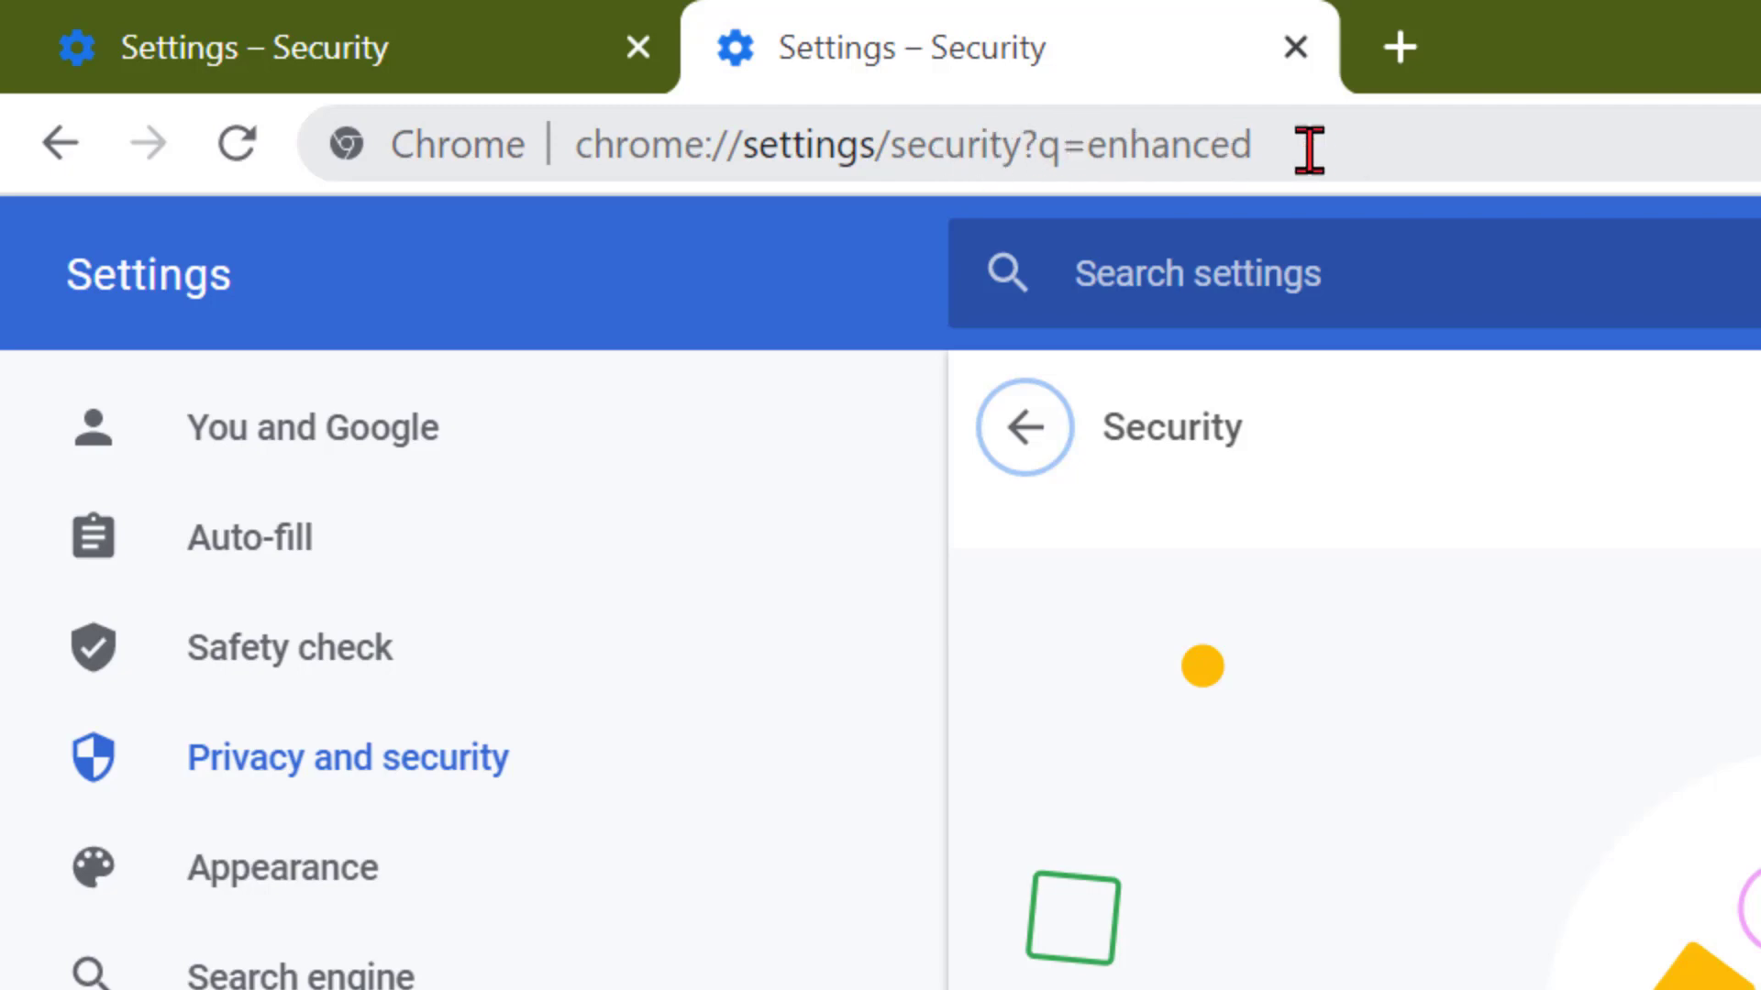
Select the Security page address while the Safe Browsing options load into view
{"action": "left_click_drag", "start_coordinate": [1329, 144], "coordinate": [567, 144]}
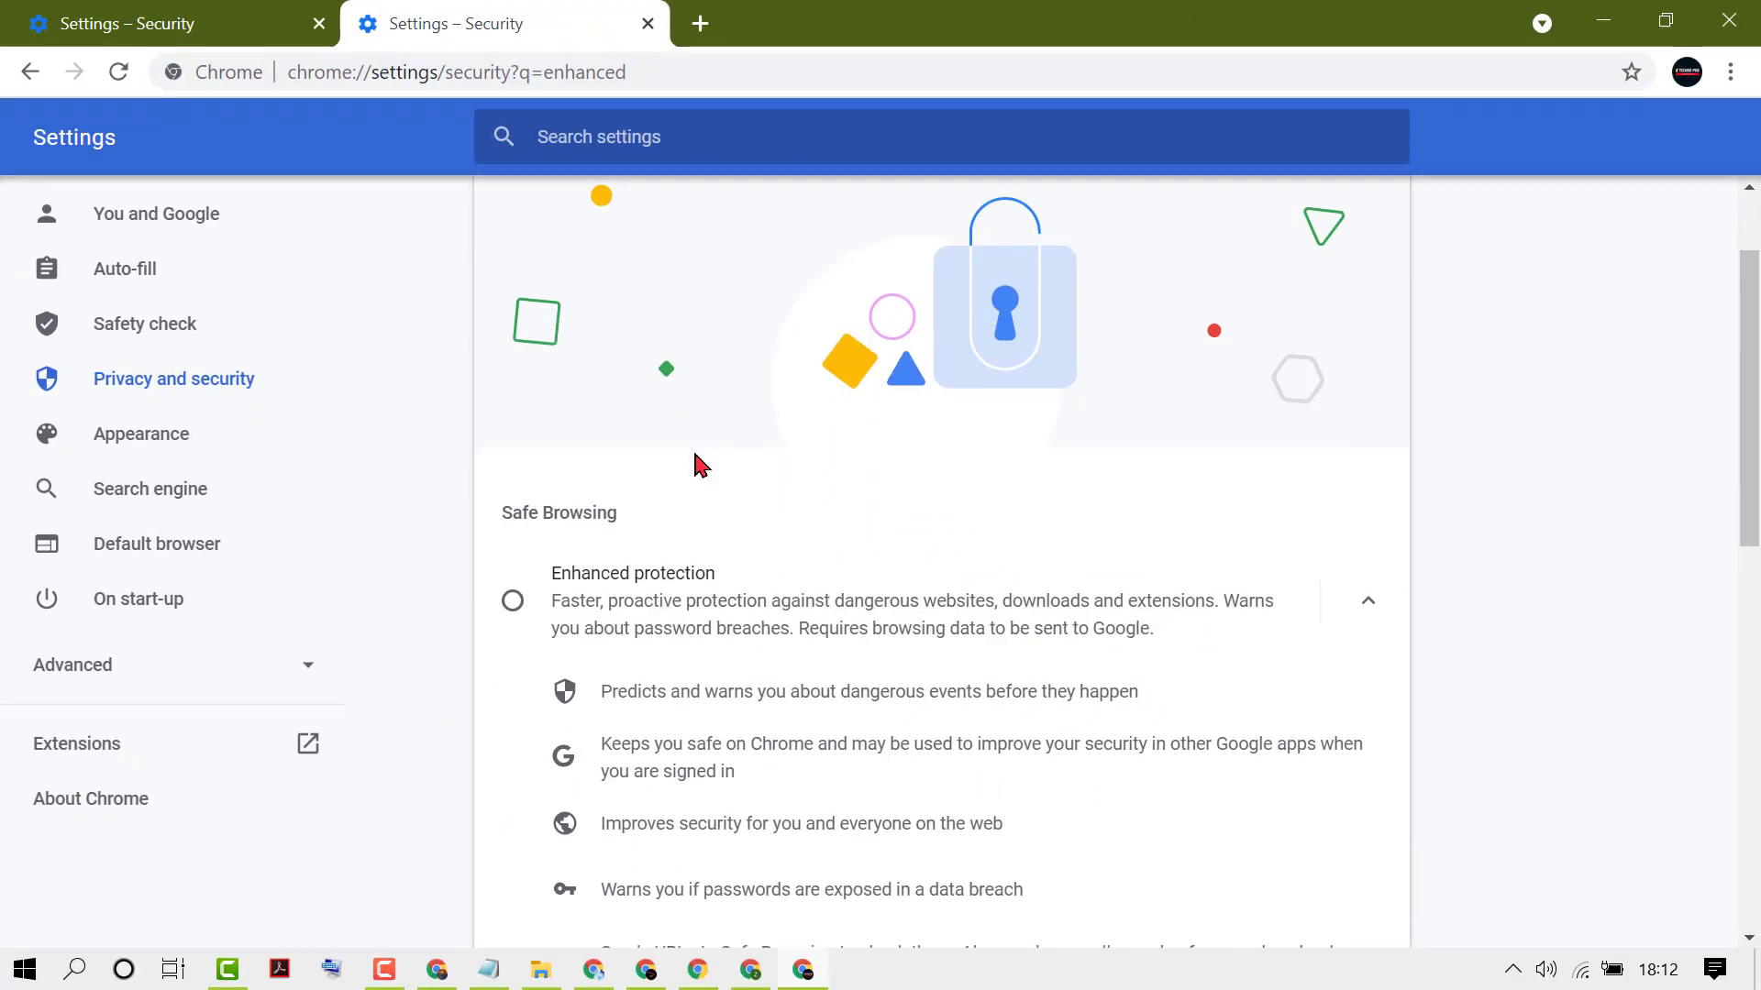
Choose Enhanced protection, then cancel the attempt to switch to No protection
{"action": "left_click", "coordinate": [513, 601]}
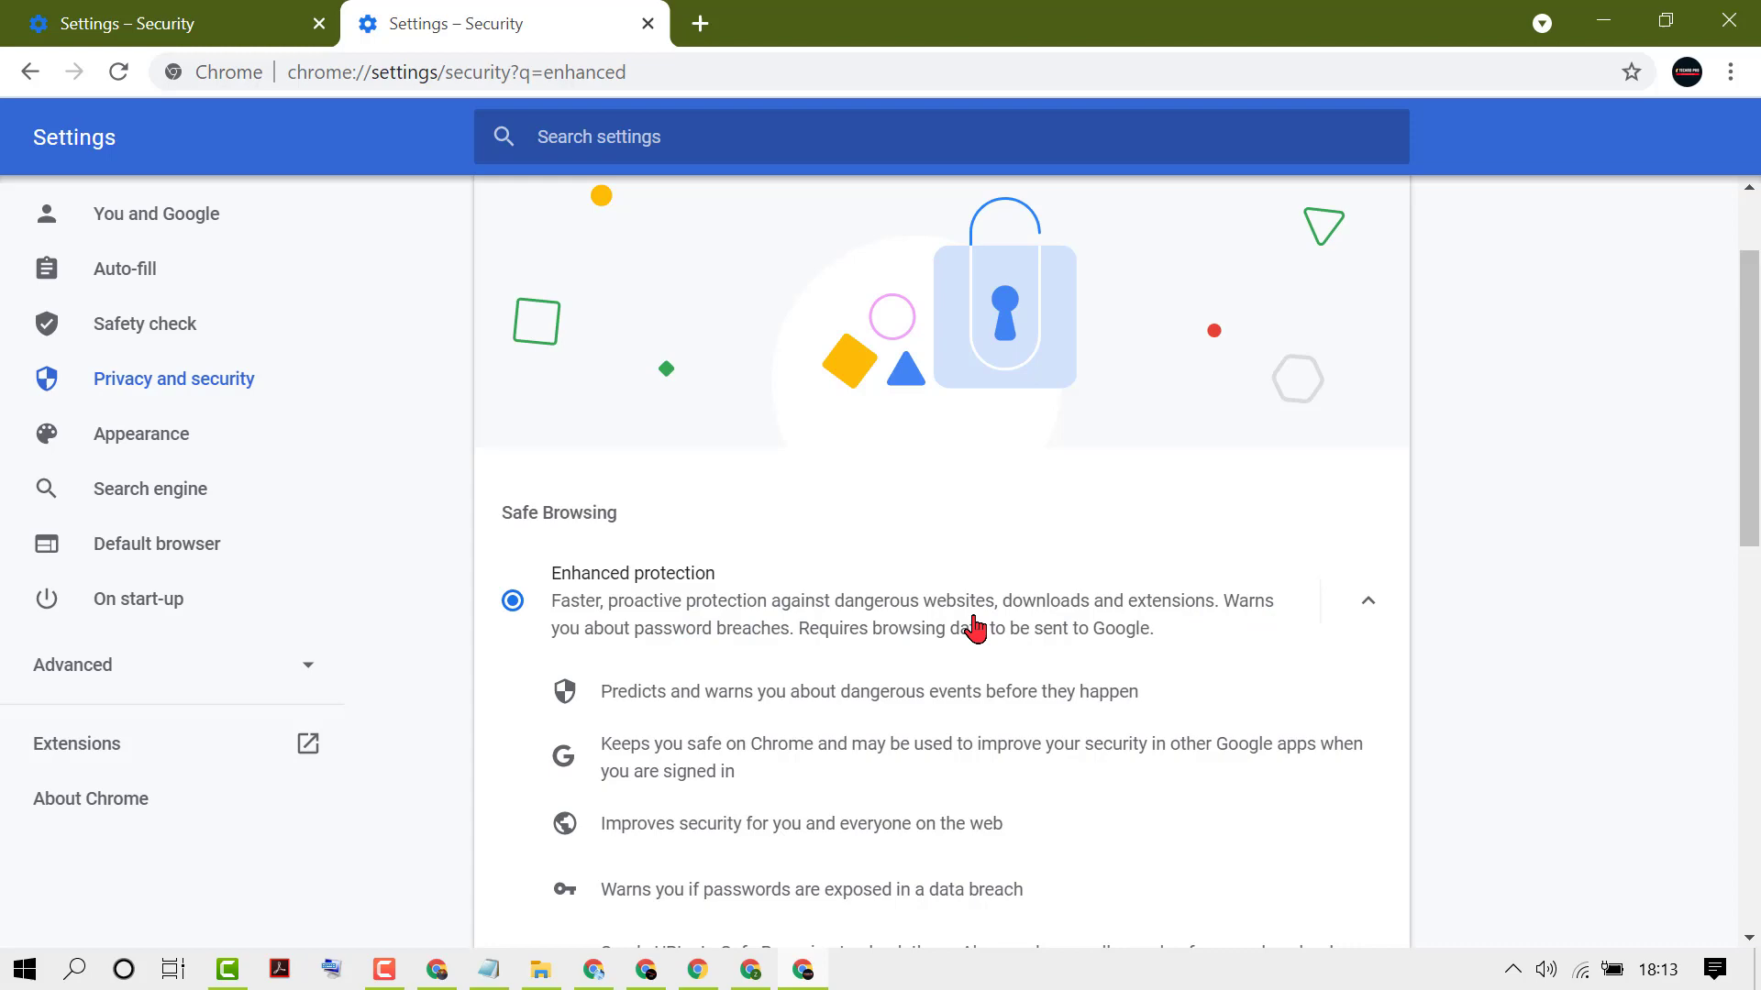
{"action": "scroll", "coordinate": [976, 629], "scroll_direction": "down", "scroll_amount": 3}
{"action": "scroll", "coordinate": [975, 630], "scroll_direction": "up", "scroll_amount": 1}
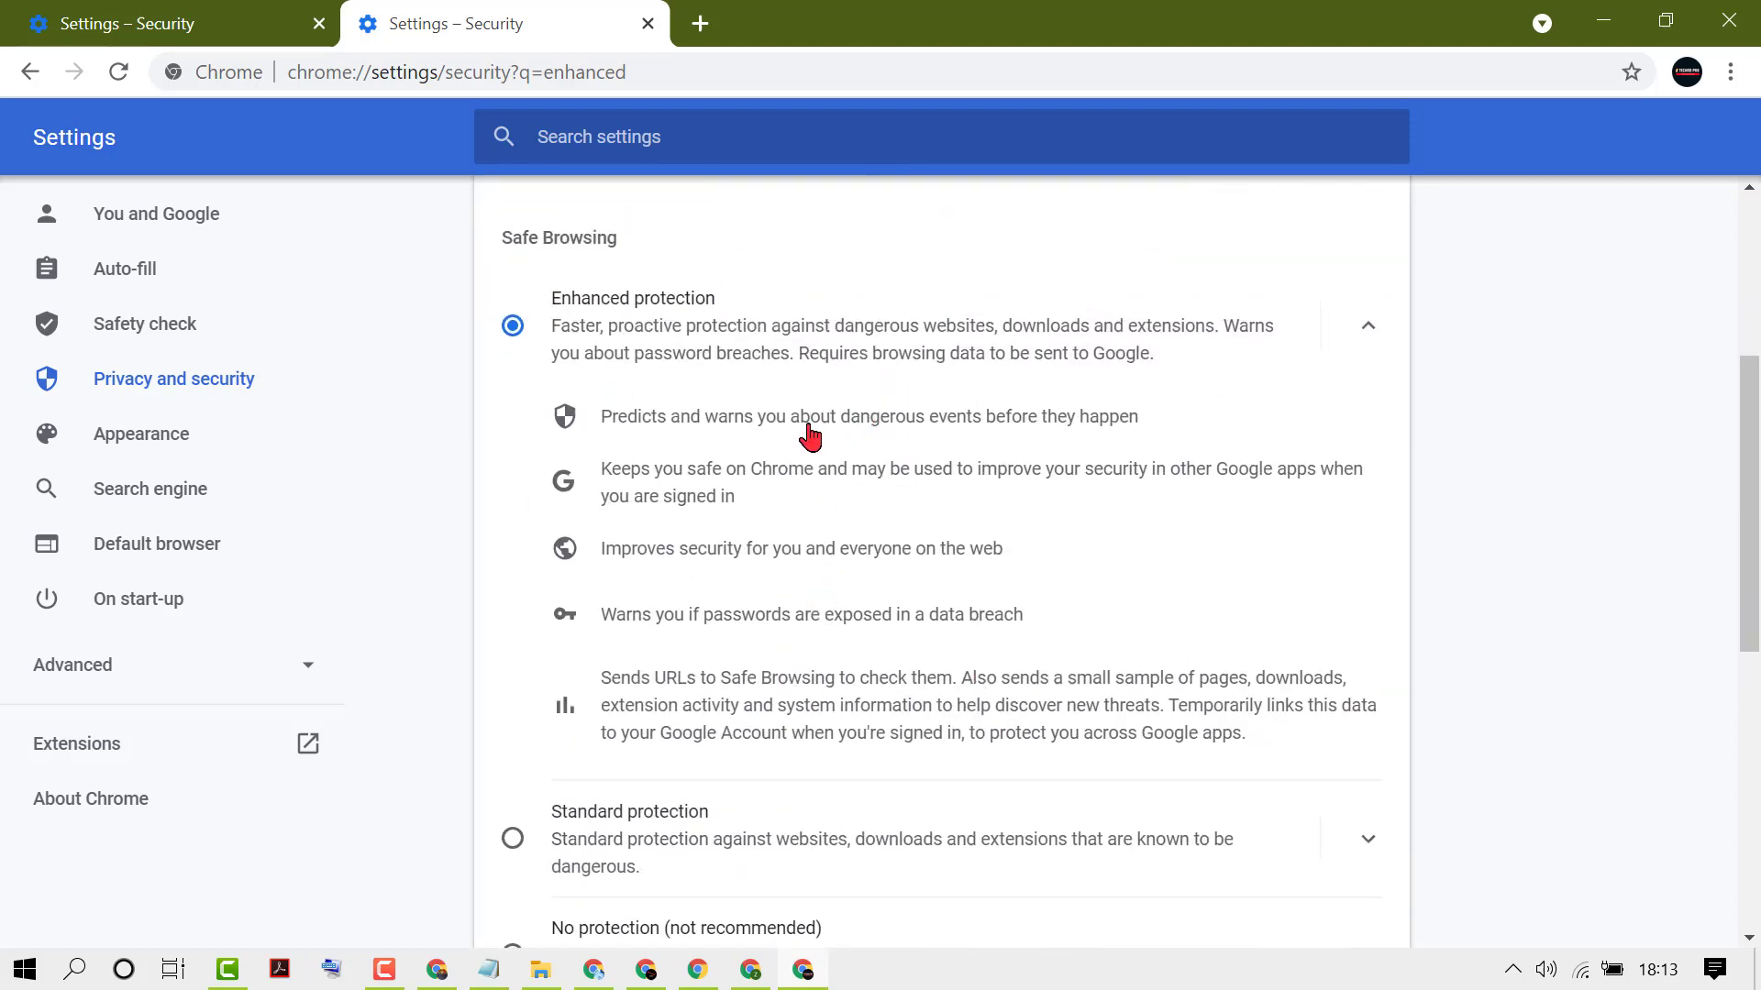
{"action": "scroll", "coordinate": [845, 582], "scroll_direction": "down", "scroll_amount": 2}
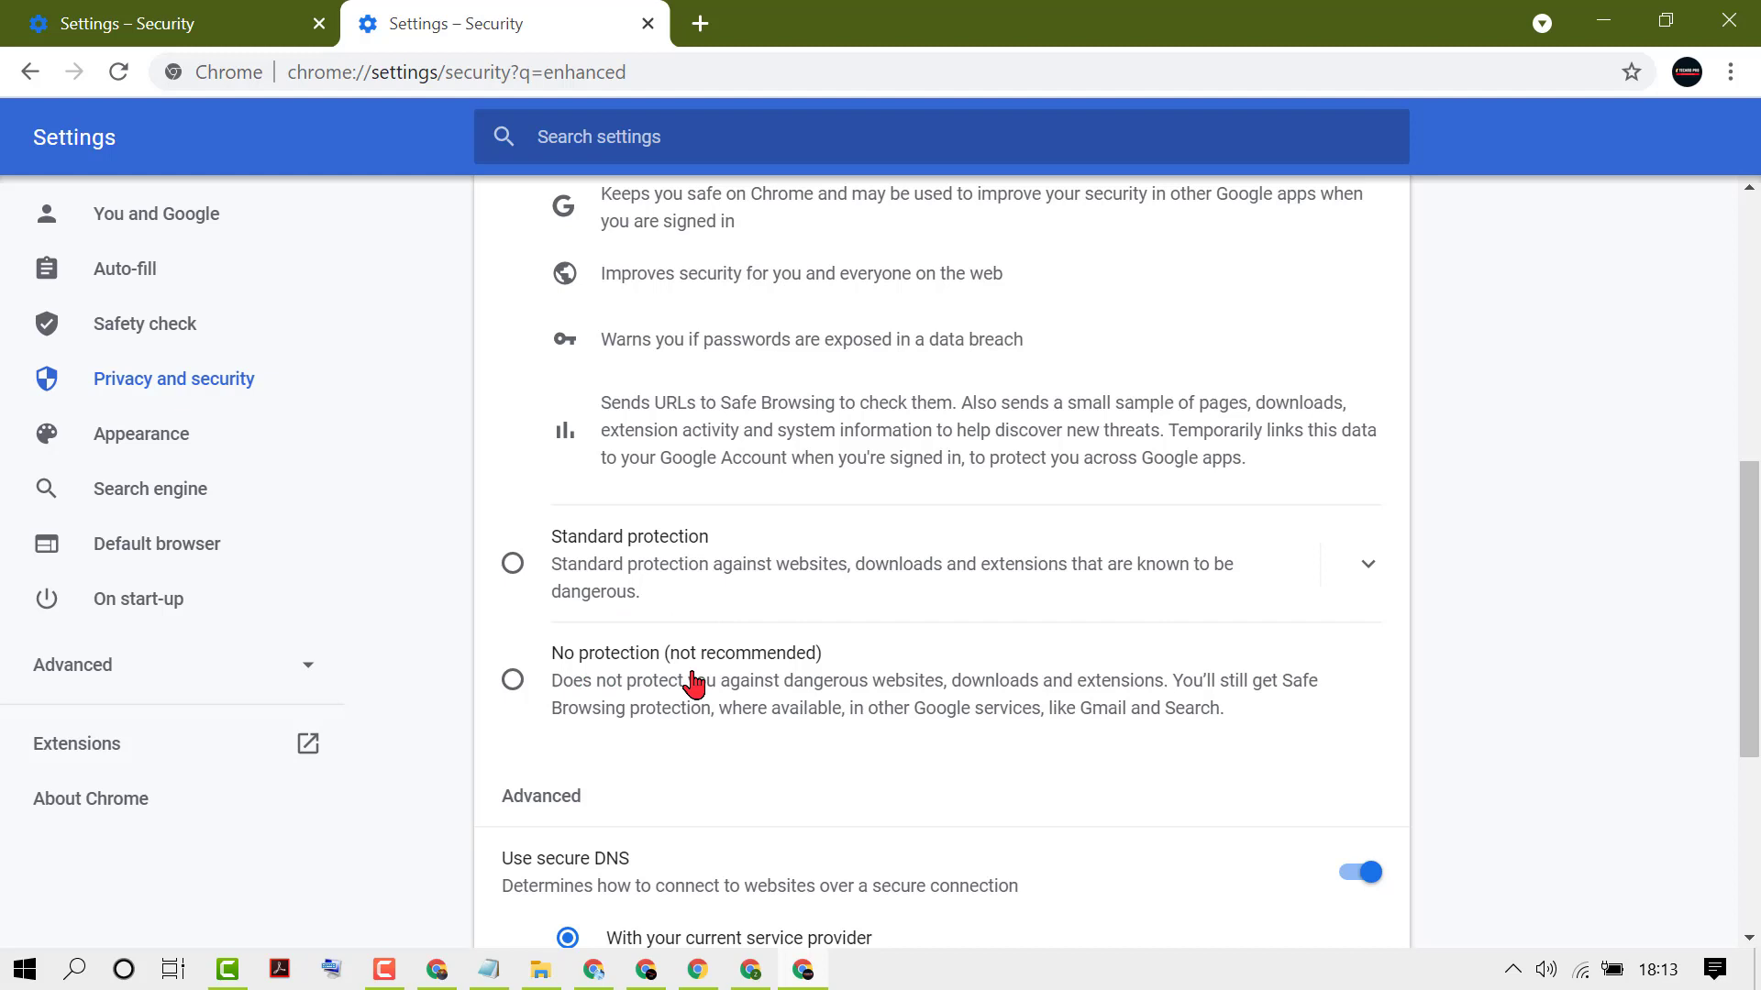
{"action": "left_click", "coordinate": [513, 680]}
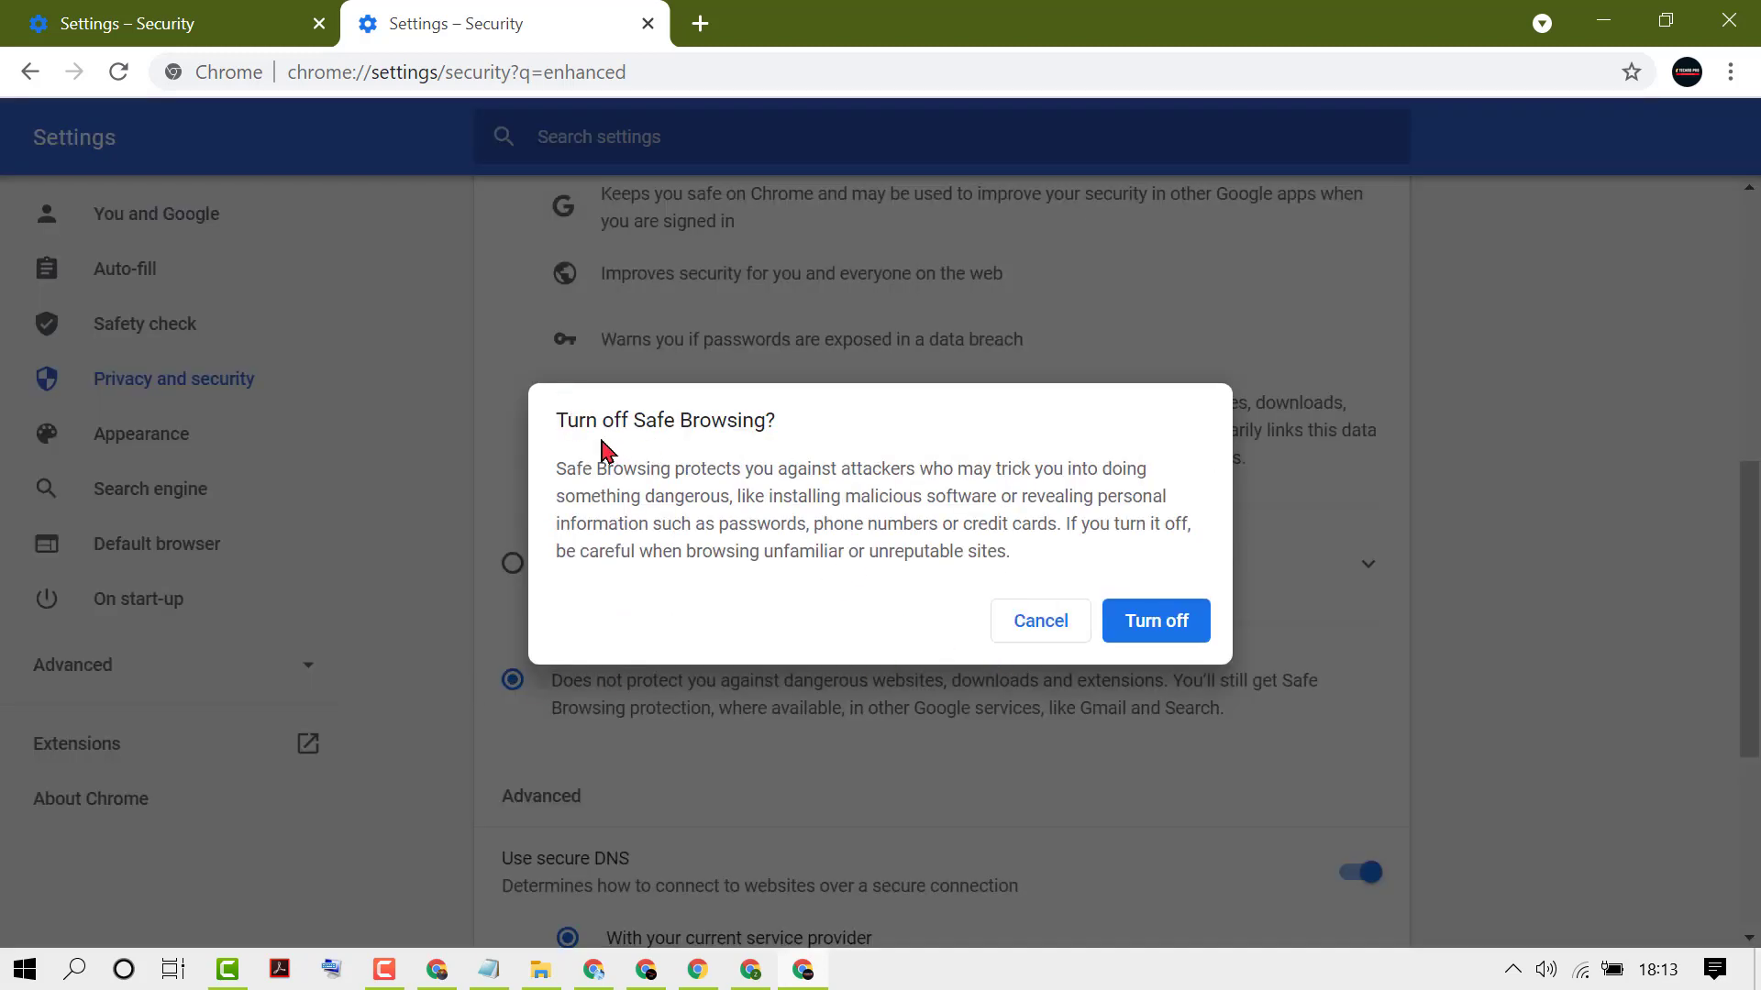
{"action": "left_click", "coordinate": [1033, 626]}
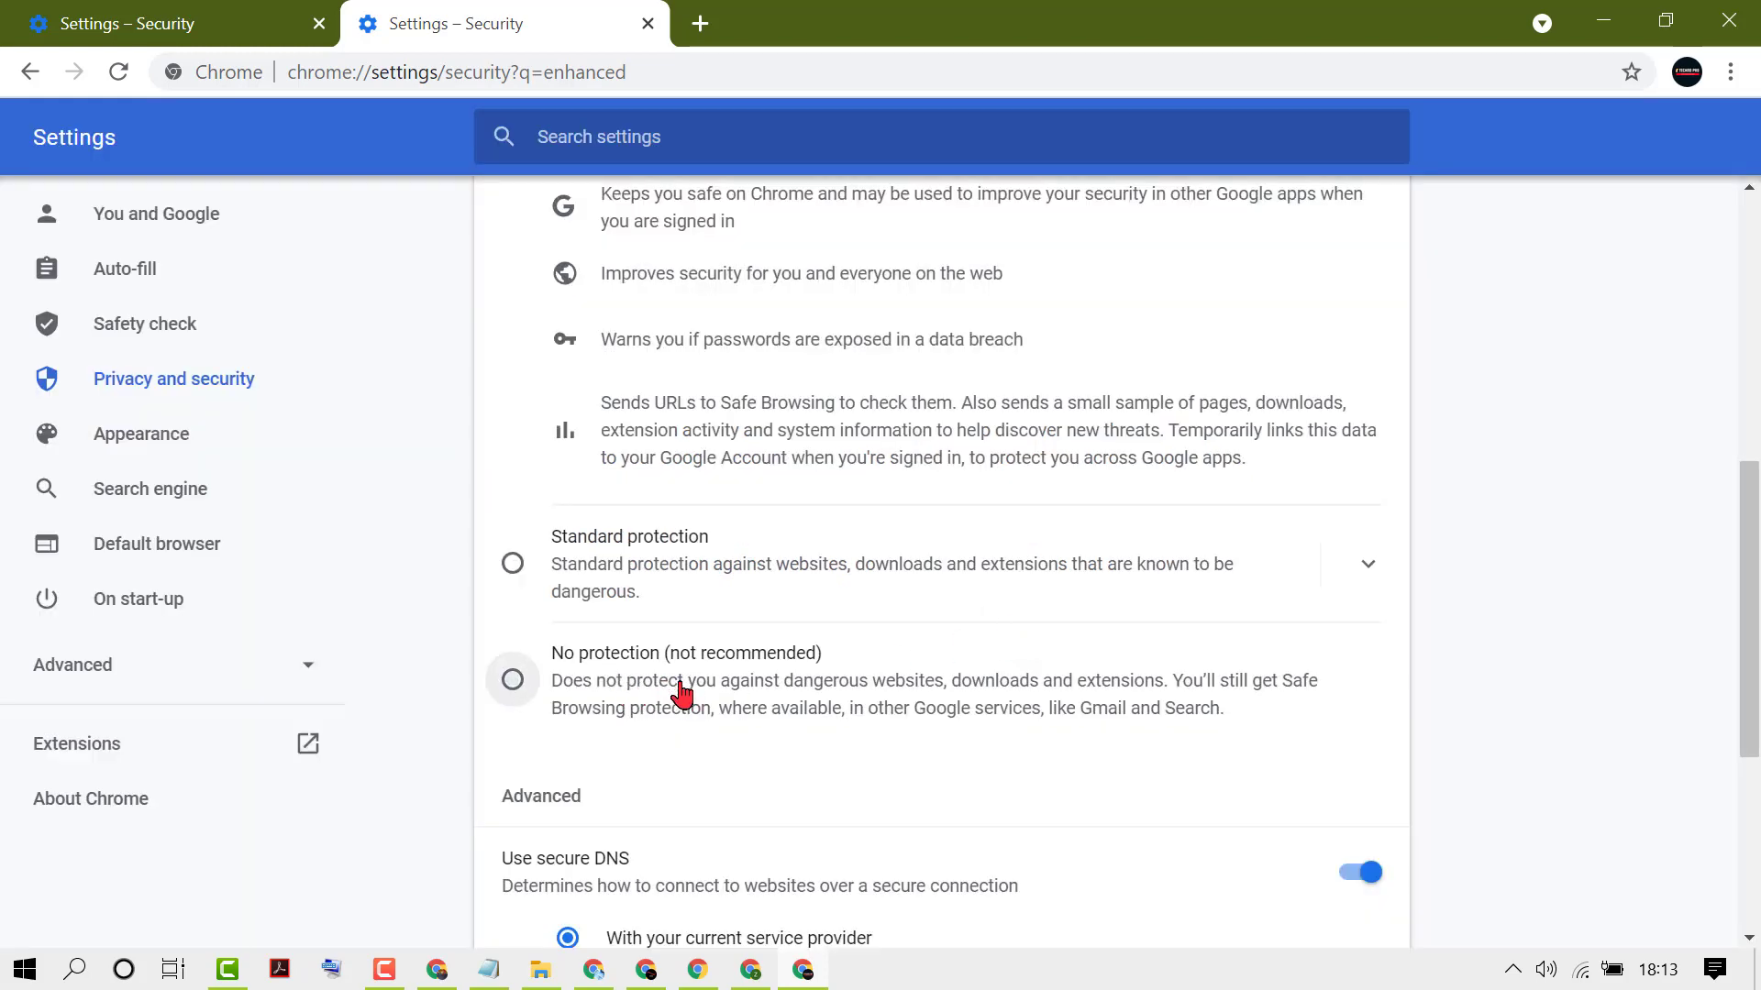
{"action": "scroll", "coordinate": [765, 636], "scroll_direction": "up", "scroll_amount": 6}
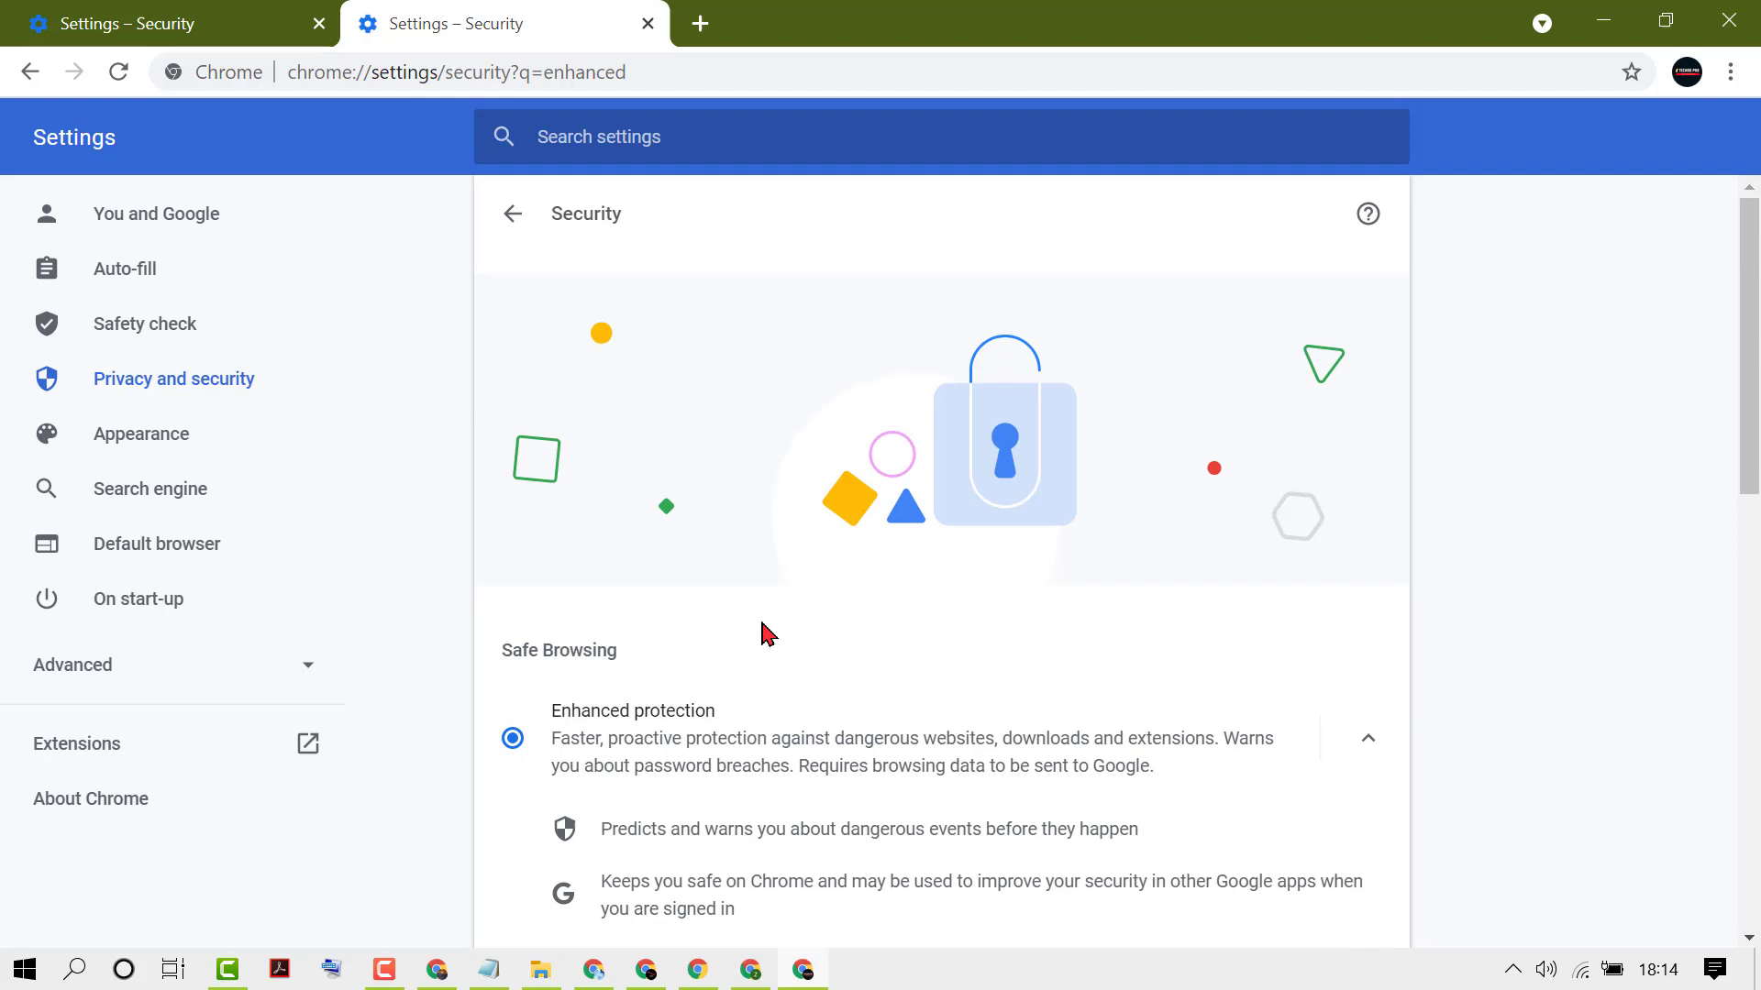
{"action": "scroll", "coordinate": [766, 635], "scroll_direction": "down", "scroll_amount": 1}
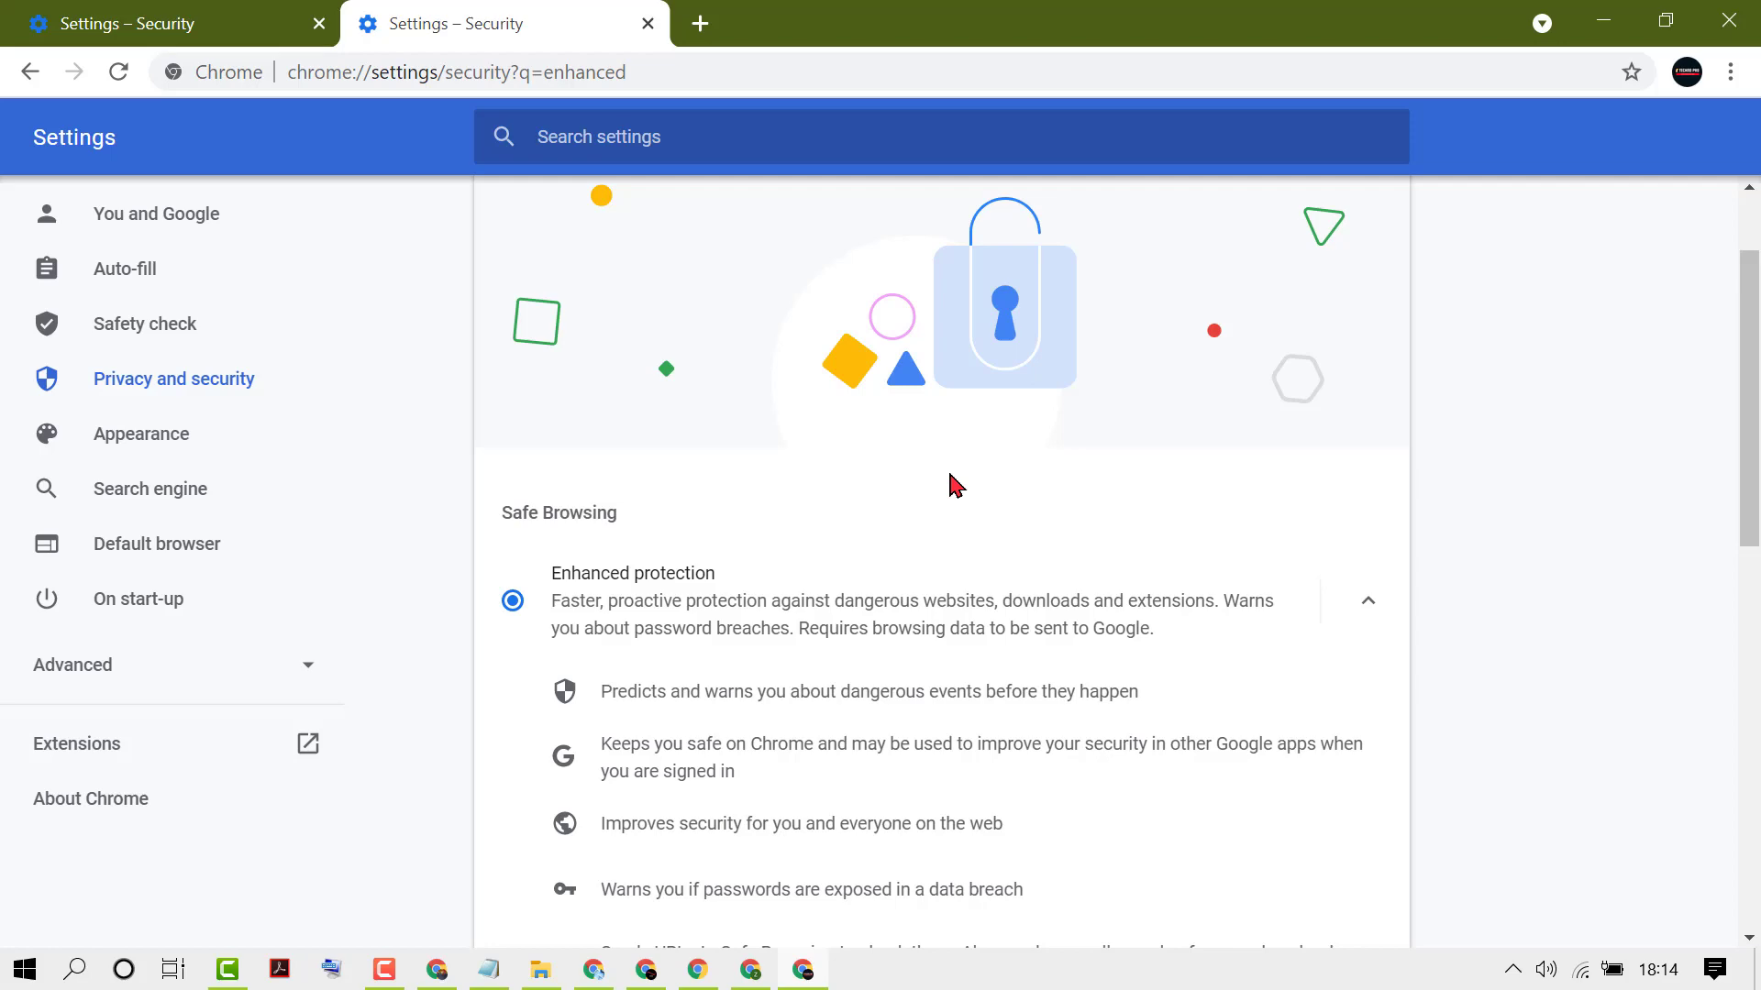
{"action": "scroll", "coordinate": [956, 486], "scroll_direction": "down", "scroll_amount": 3}
{"action": "scroll", "coordinate": [955, 485], "scroll_direction": "up", "scroll_amount": 5}
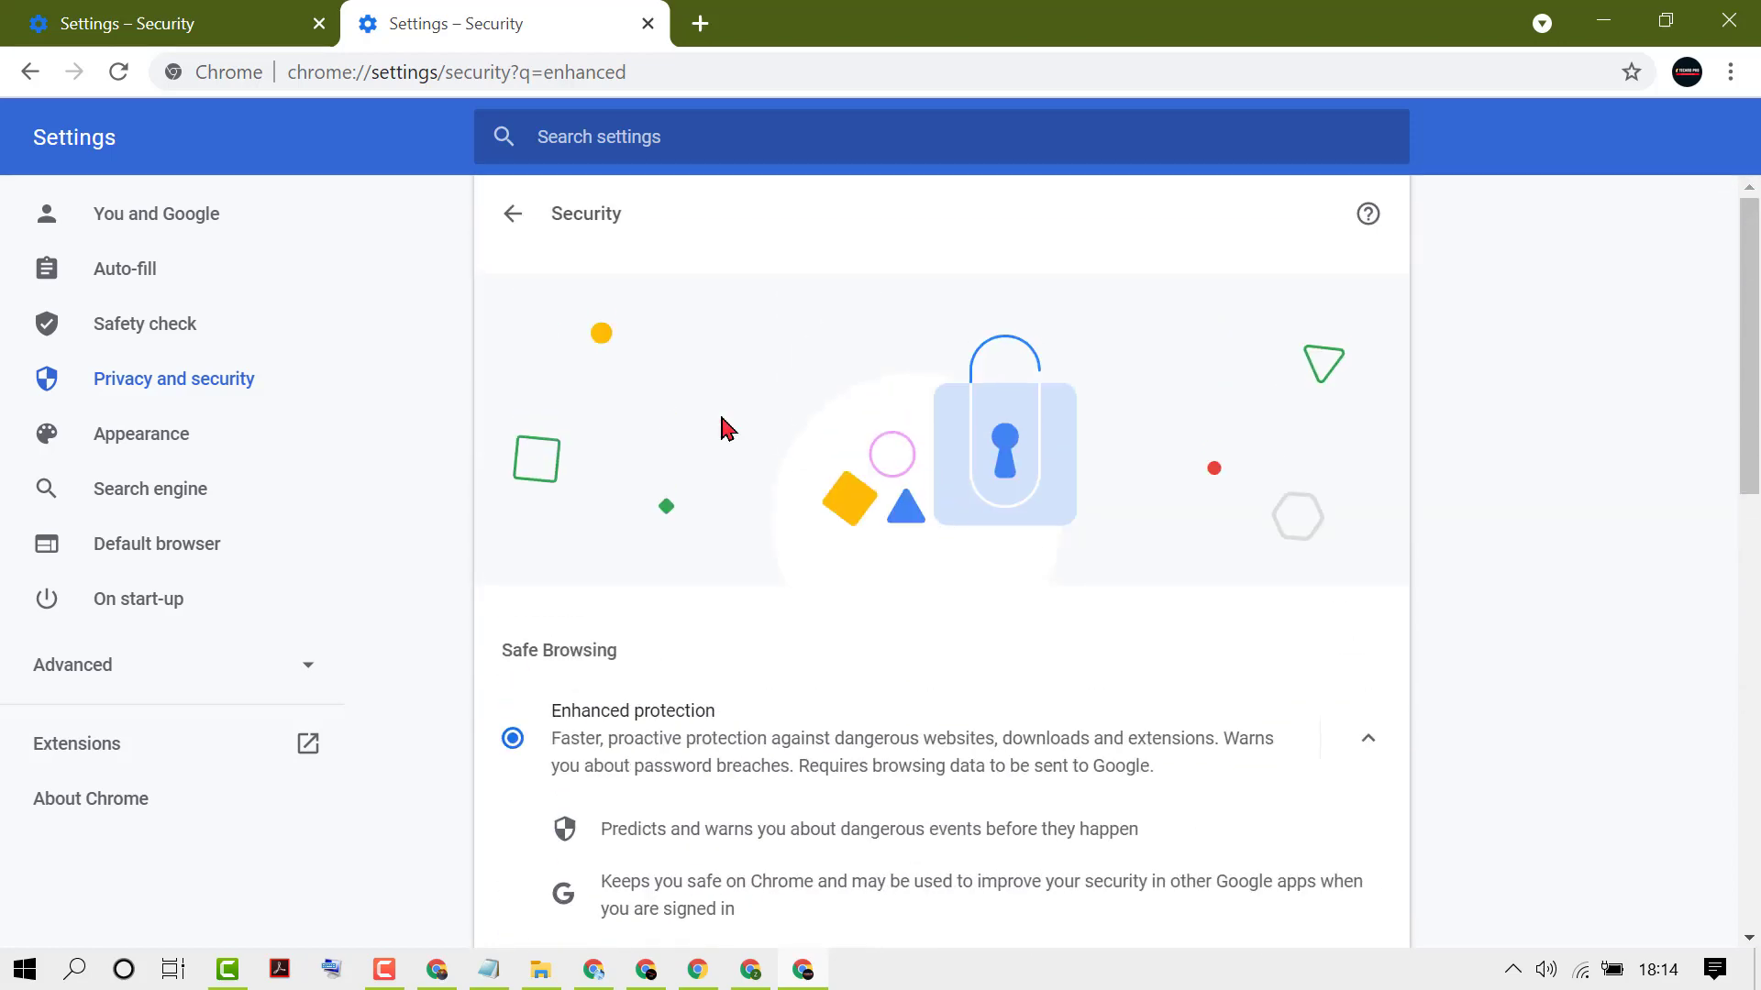
{"action": "left_click", "coordinate": [291, 72]}
{"action": "left_click_drag", "start_coordinate": [289, 72], "coordinate": [619, 71]}
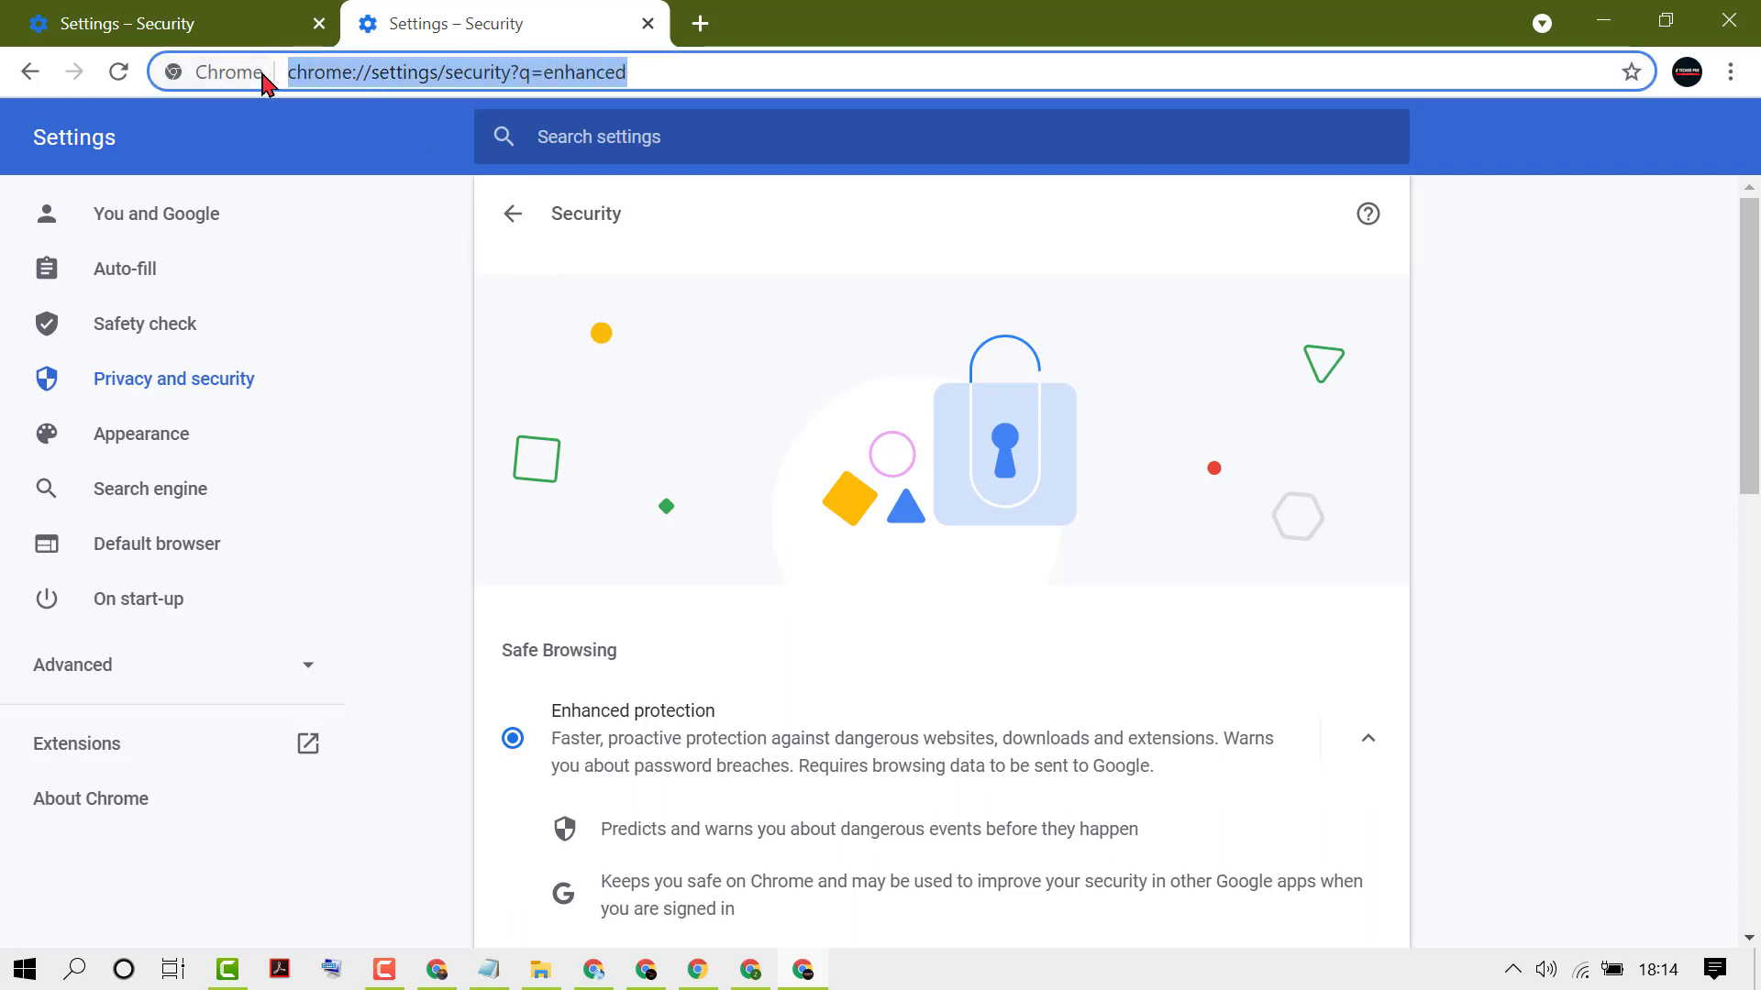
{"action": "left_click", "coordinate": [797, 502]}
{"action": "scroll", "coordinate": [688, 612], "scroll_direction": "down", "scroll_amount": 2}
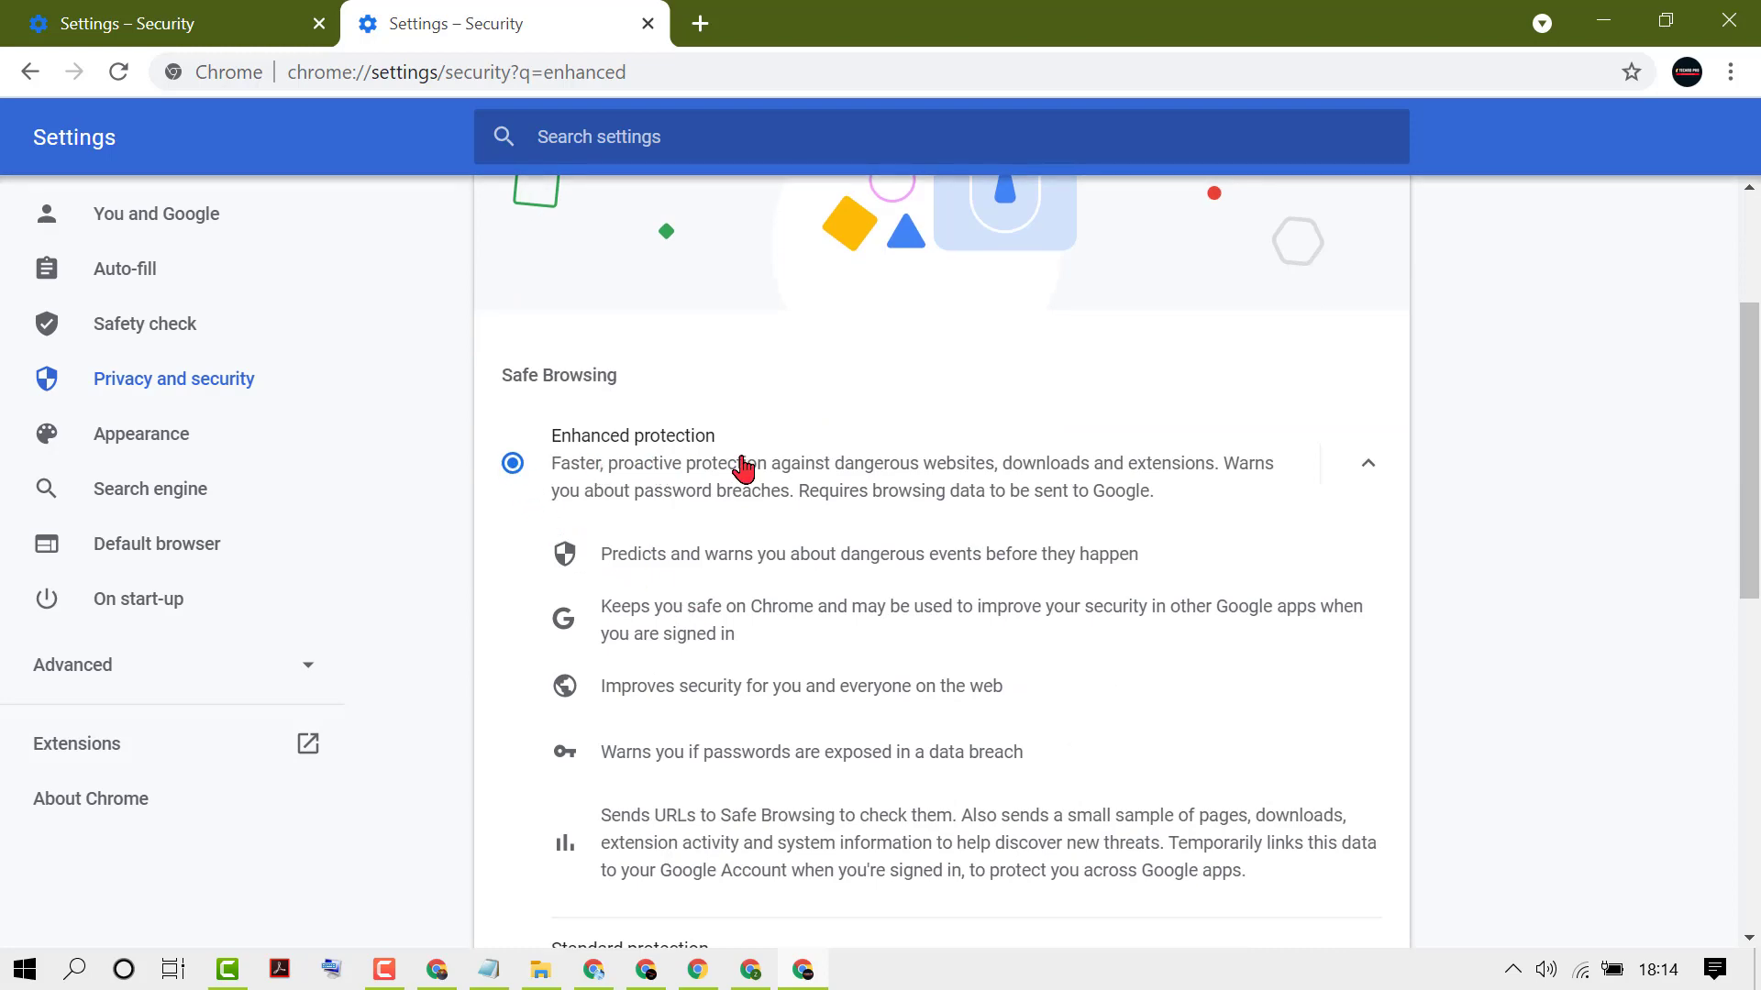
{"action": "scroll", "coordinate": [826, 472], "scroll_direction": "down", "scroll_amount": 4}
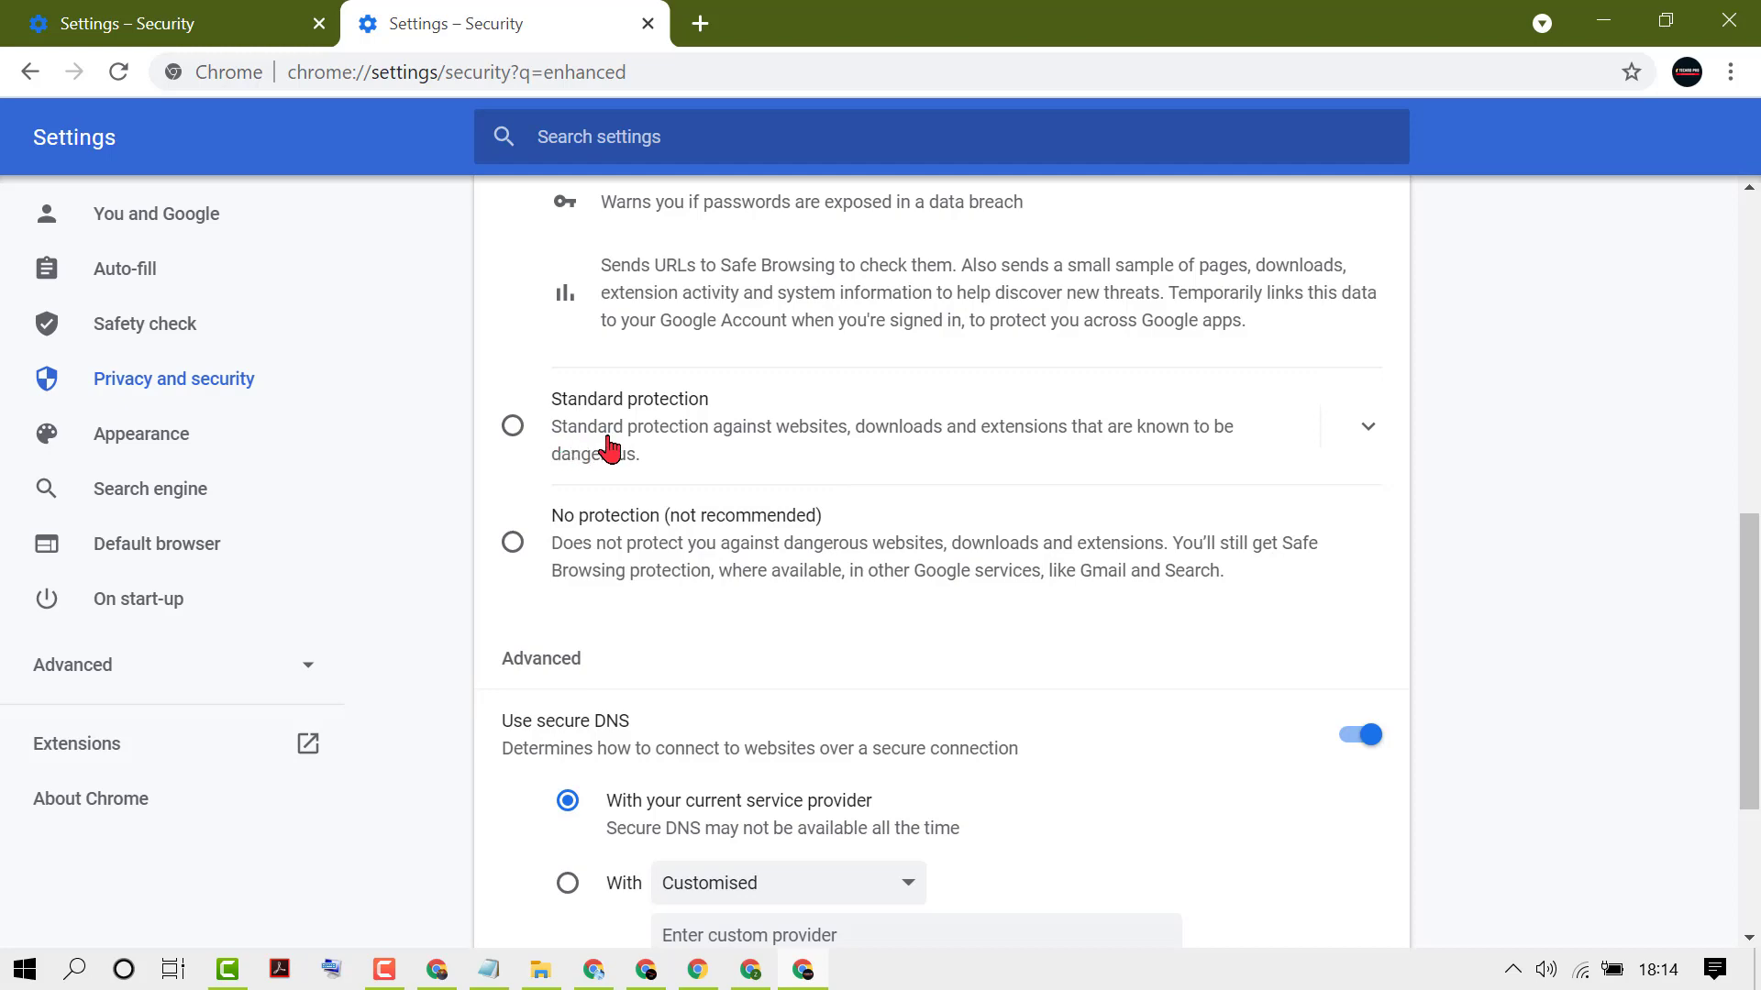
{"action": "scroll", "coordinate": [840, 598], "scroll_direction": "up", "scroll_amount": 4}
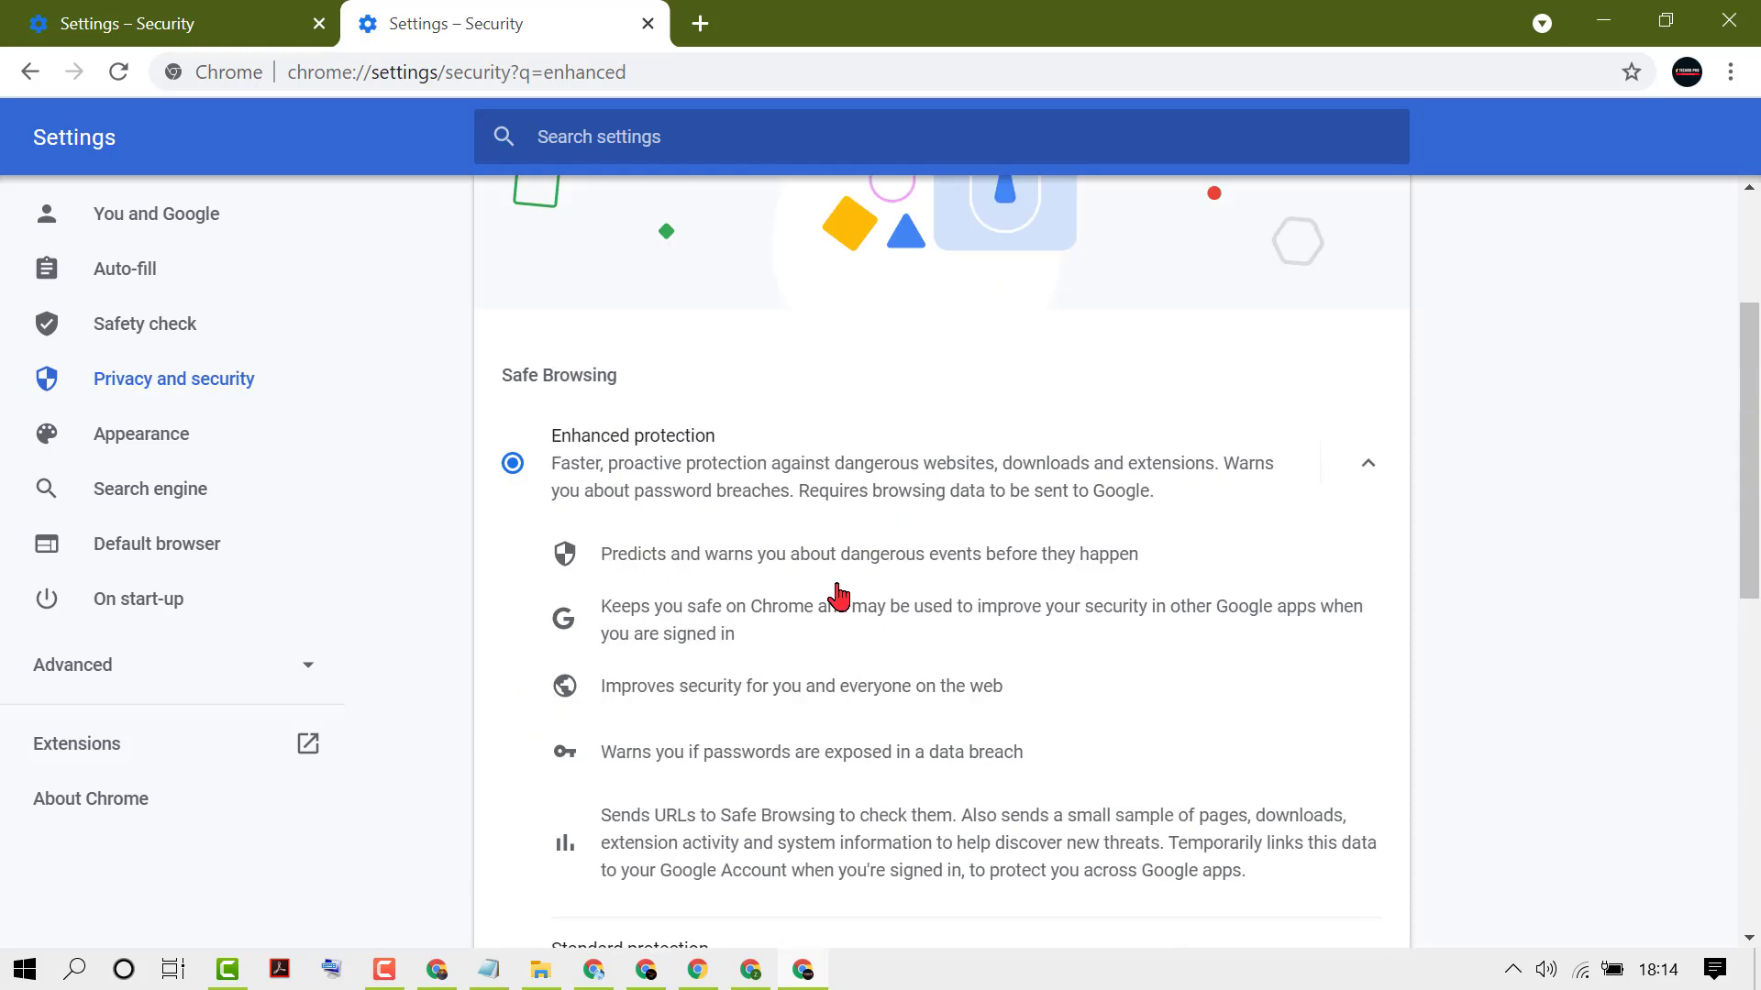